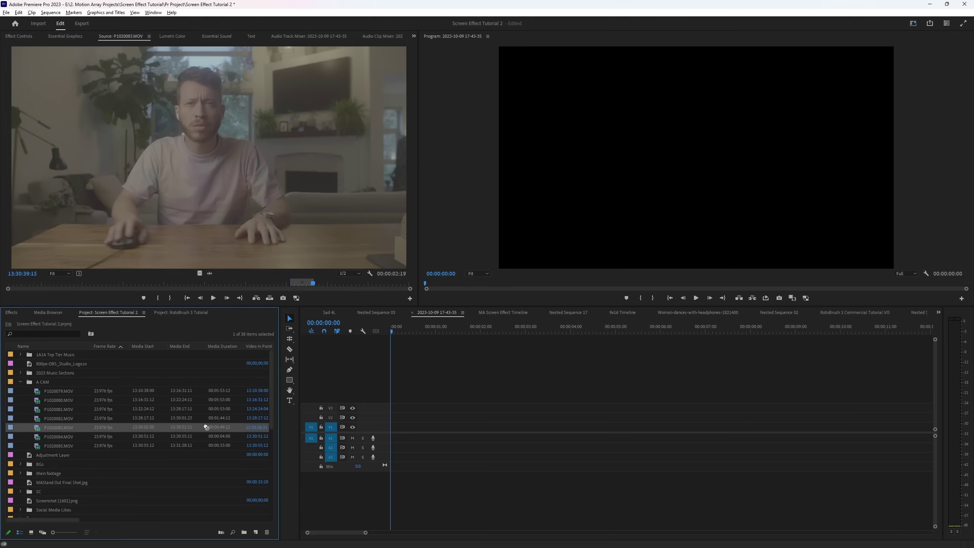
left_click_drag(380, 425, 379, 424)
left_click(472, 331)
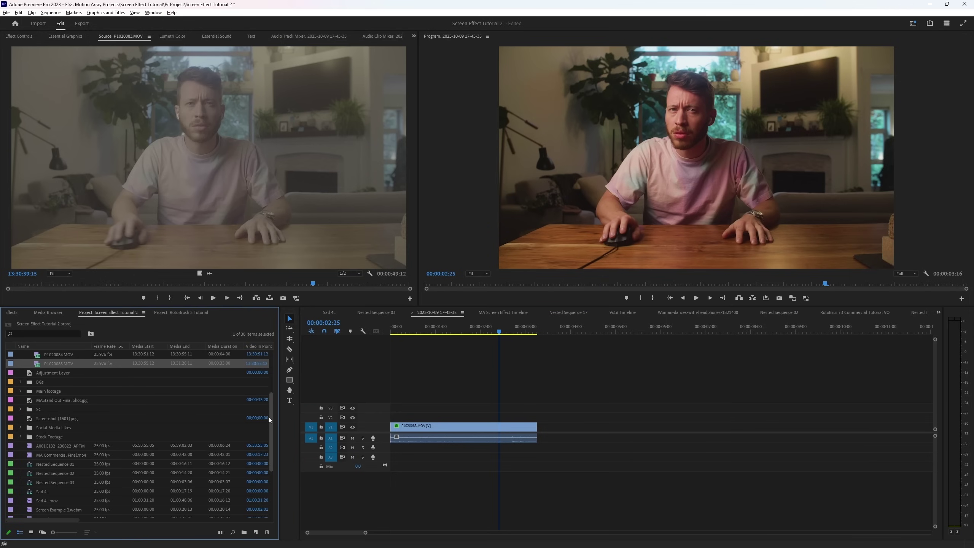
left_click_drag(355, 412, 394, 416)
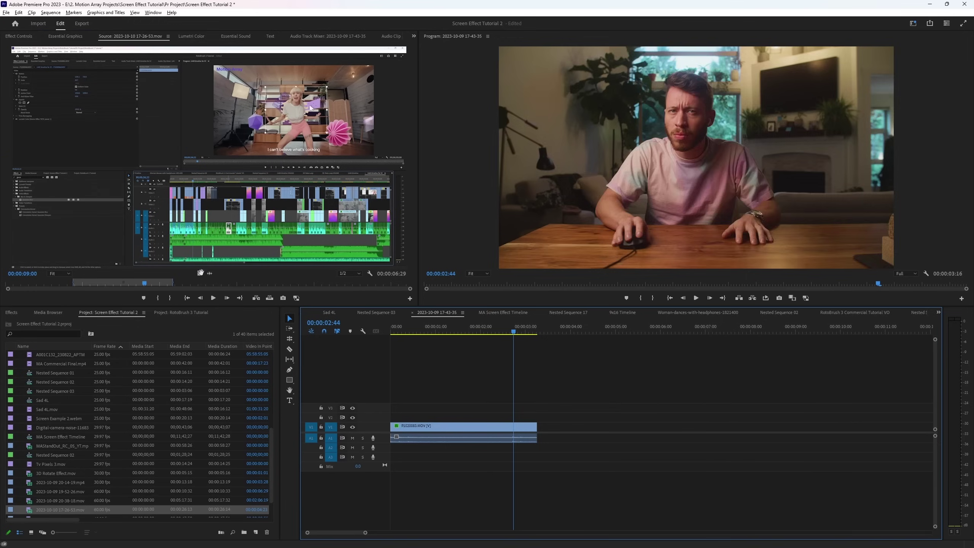
Place the screen recording on V2 above the webcam clip, trimmed to end with it.
left_click_drag(199, 272, 363, 379)
left_click_drag(390, 415, 389, 419)
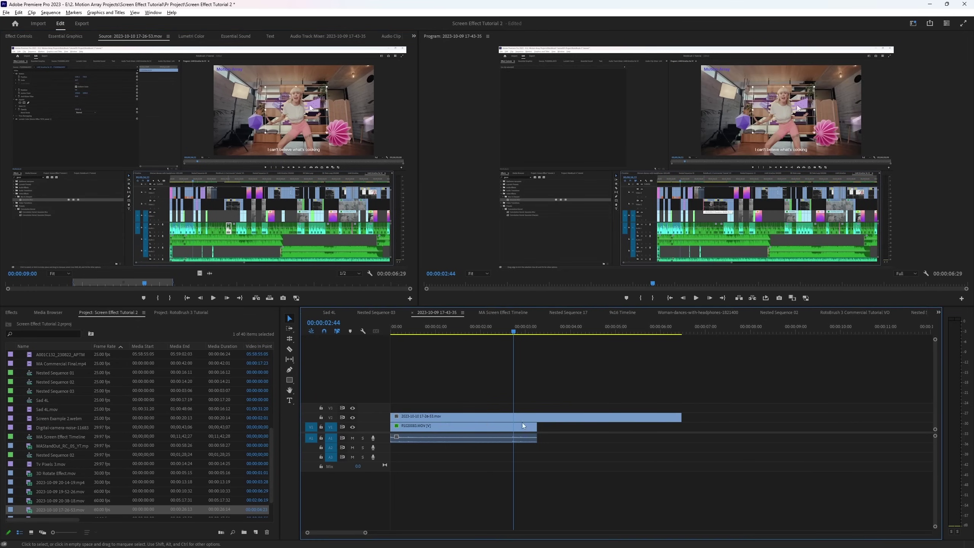
left_click_drag(675, 415, 532, 417)
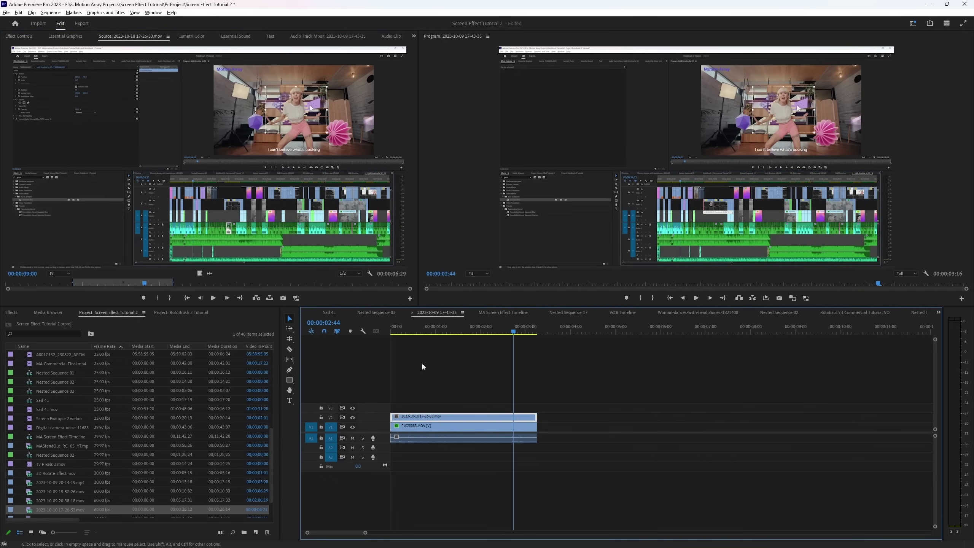
Blend the screen recording in Screen mode and lower its opacity.
left_click(19, 36)
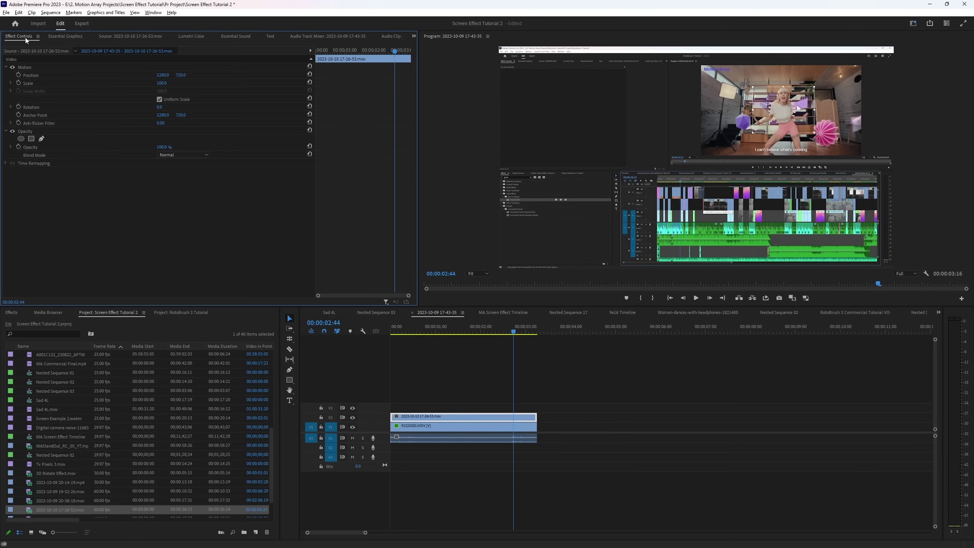
left_click(203, 153)
left_click(192, 234)
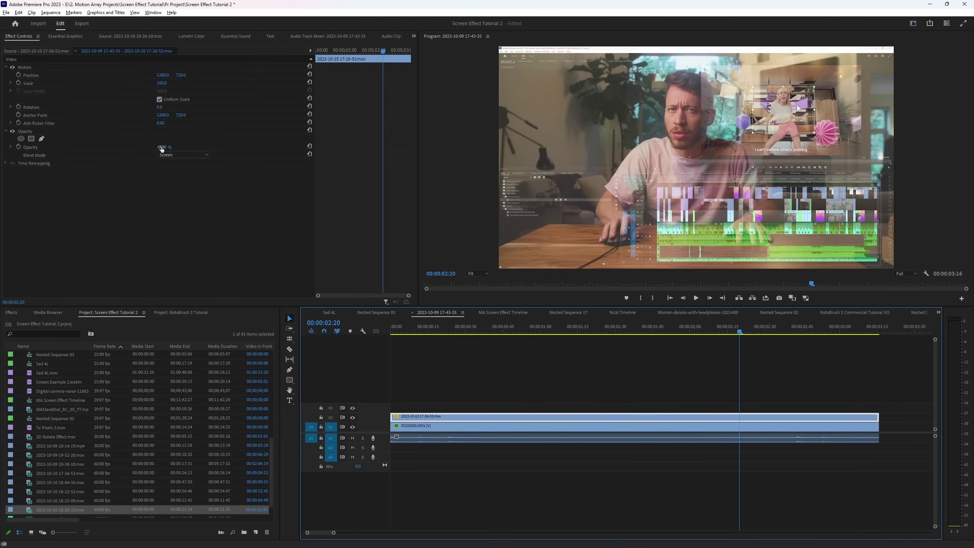
mouse_move(161, 147)
left_mouse_down()
mouse_move(130, 147)
mouse_move(155, 147)
left_mouse_up()
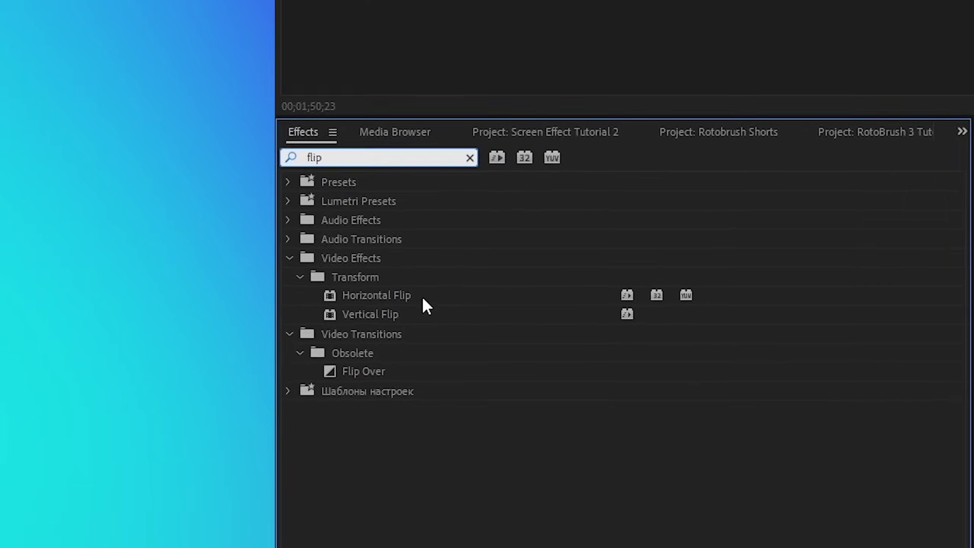
Mirror the clip horizontally with Horizontal Flip and a horizontal scale of -100.
left_click(57, 377)
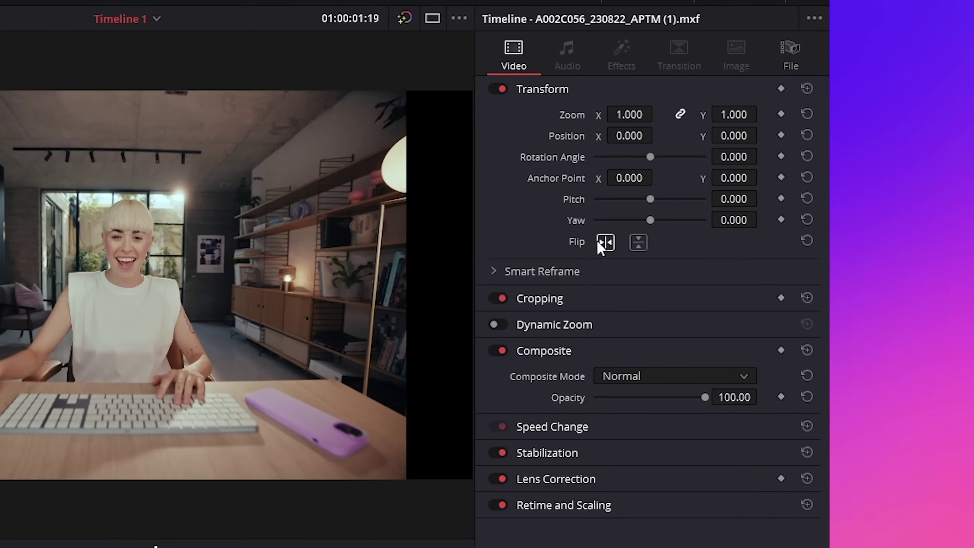
left_click(814, 160)
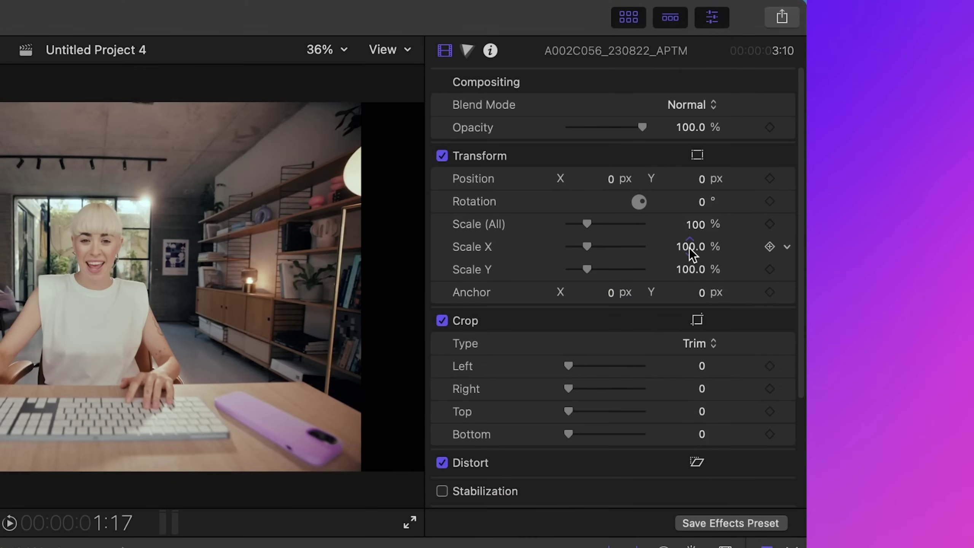
left_click(689, 247)
type("-100")
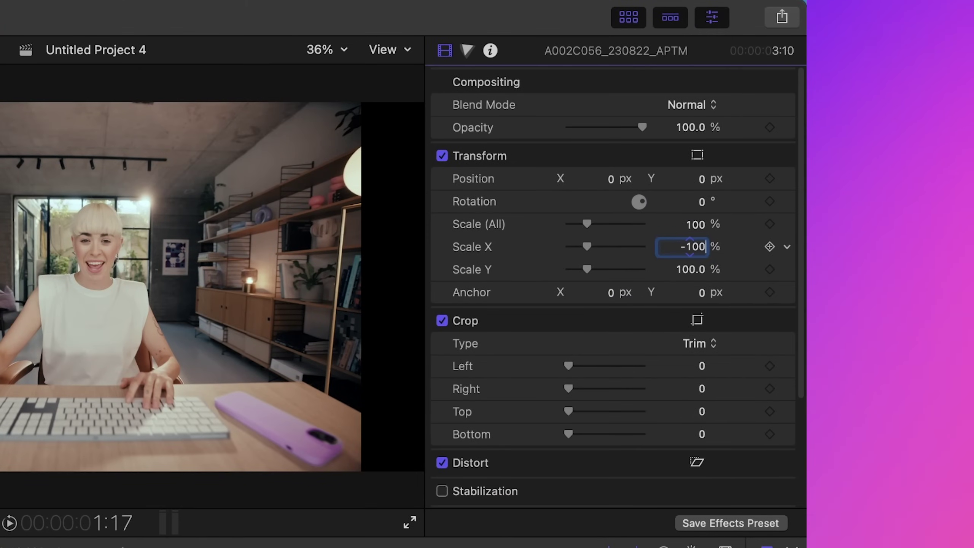
key("Return")
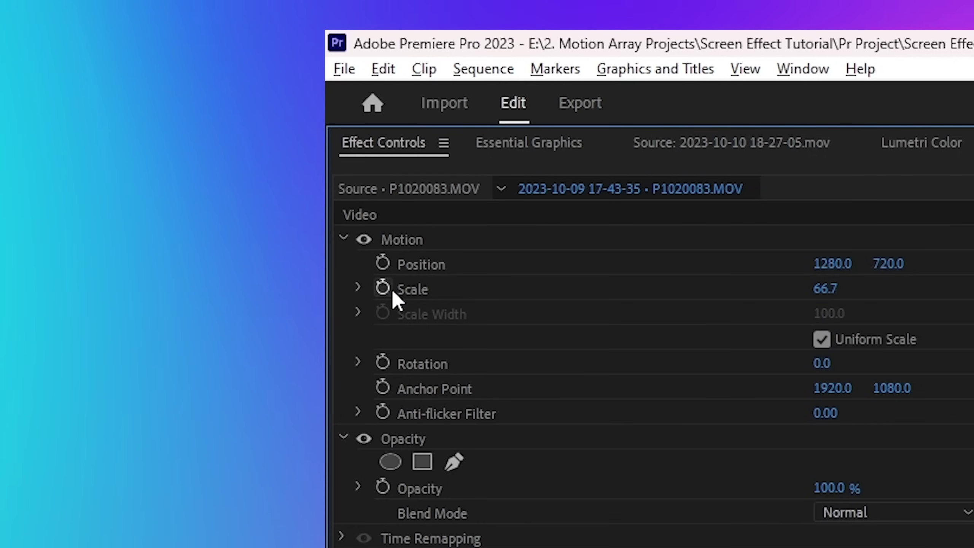
Keyframe increasing Scale on the webcam clip and the screen overlay, then play back the zoom.
left_click_drag(825, 288, 840, 289)
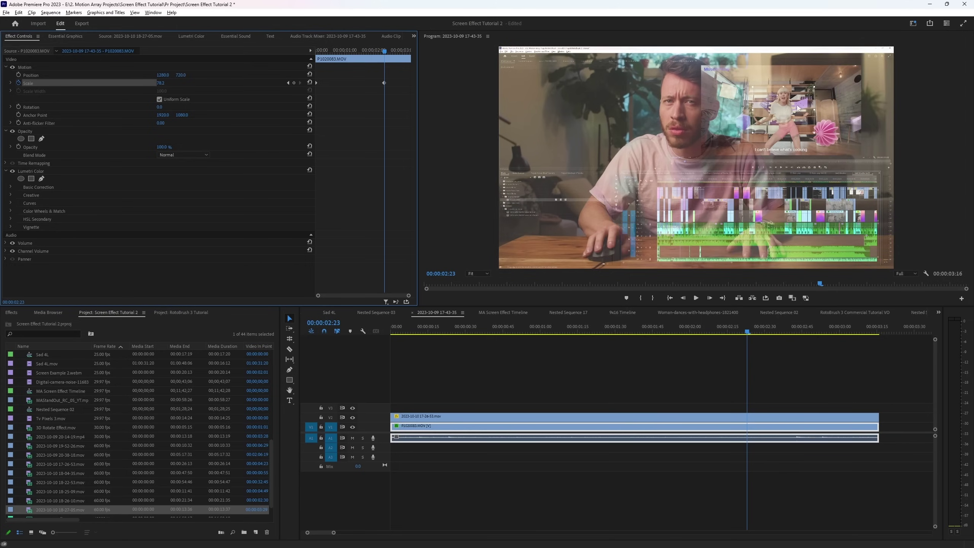
left_click(839, 87)
key("space")
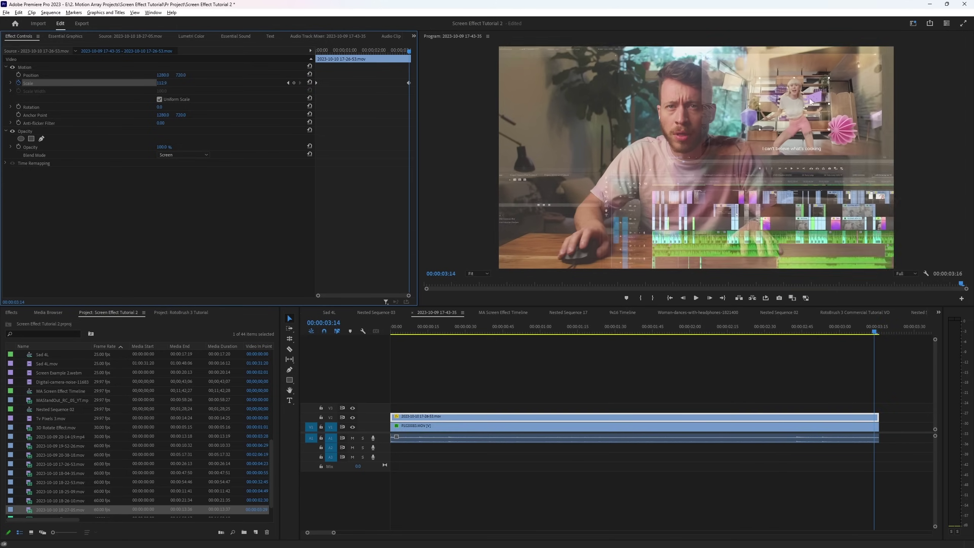
left_click_drag(161, 83, 165, 82)
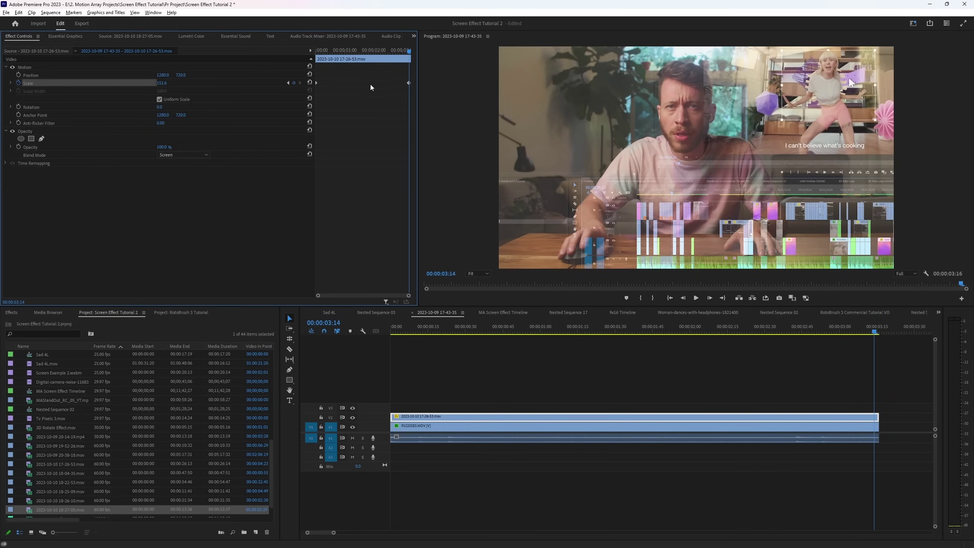
left_click(407, 332)
key("space")
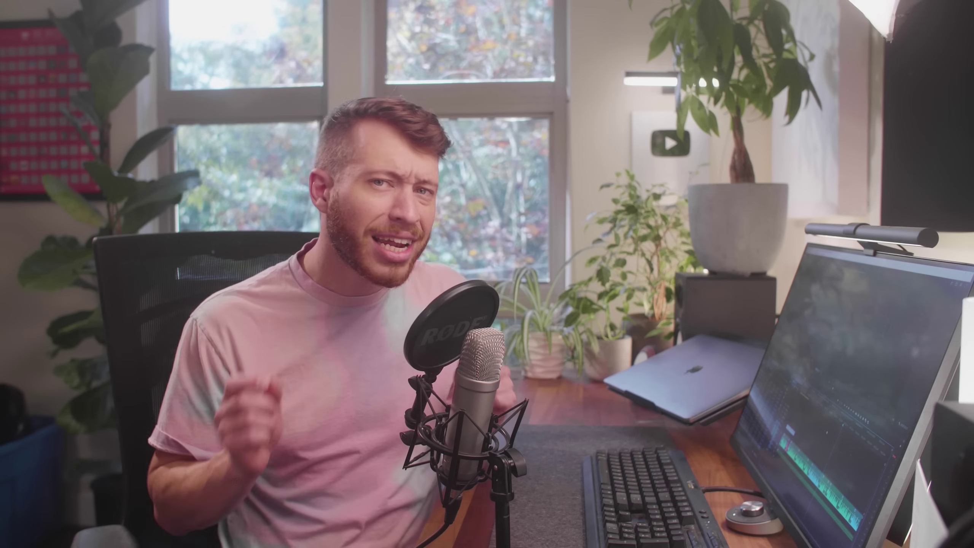
Apply Gaussian Blur from the Effects panel search to the V2 screen overlay.
type("gauss")
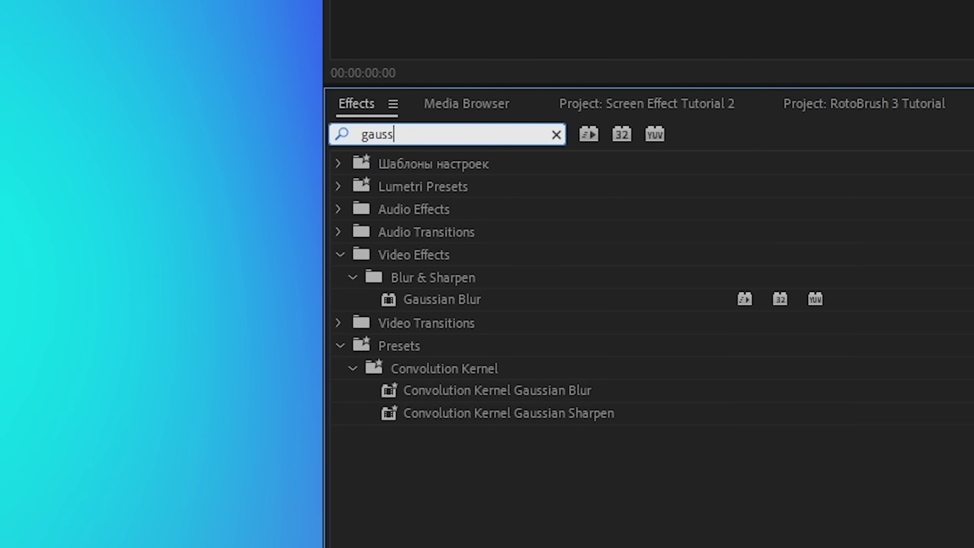
left_click(453, 301)
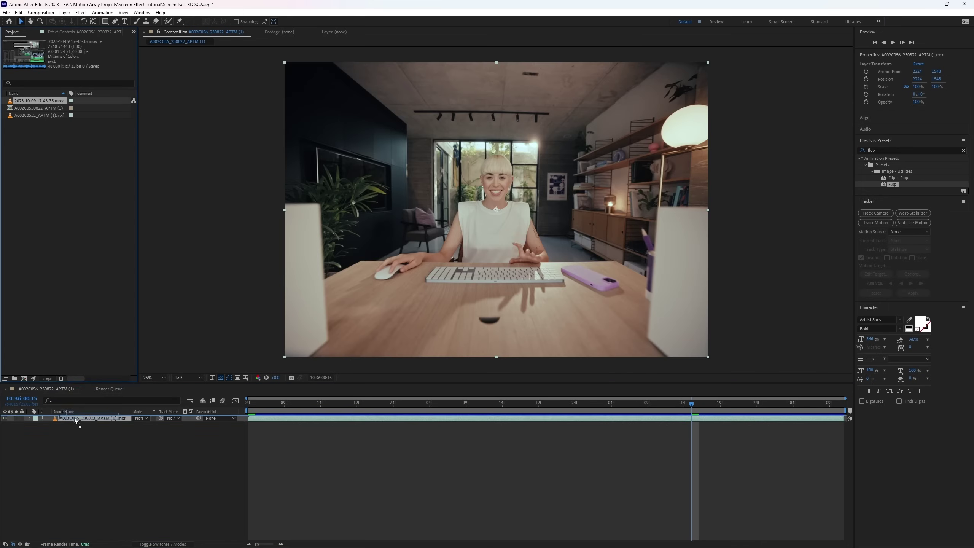
Add the screen recording as the top layer at 221.2% scale in Screen blend mode.
left_click_drag(75, 420, 77, 418)
key("s")
left_click_drag(145, 424, 169, 424)
left_click(141, 418)
left_click(169, 177)
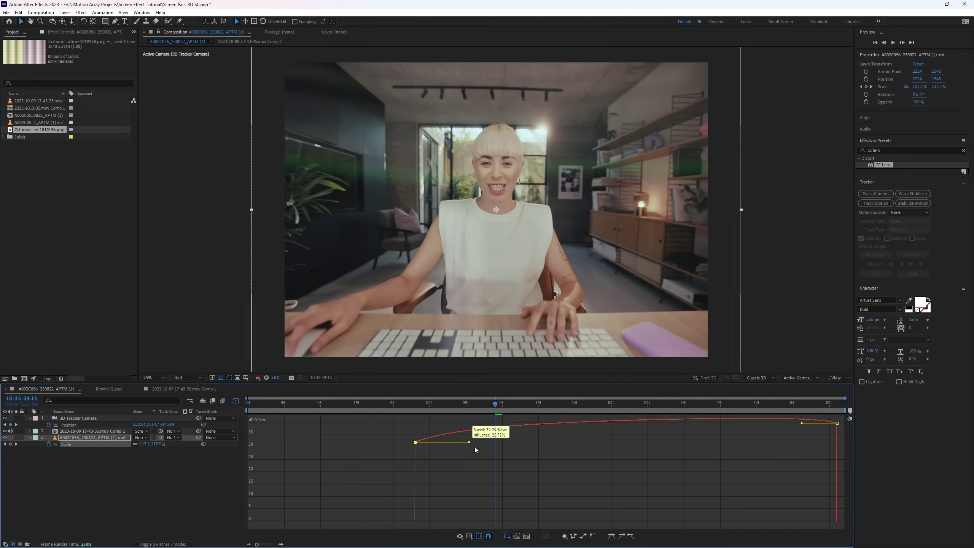
Adjust the Scale keyframe's Bezier influence so the zoom-in eases in gently.
left_click_drag(475, 446, 664, 520)
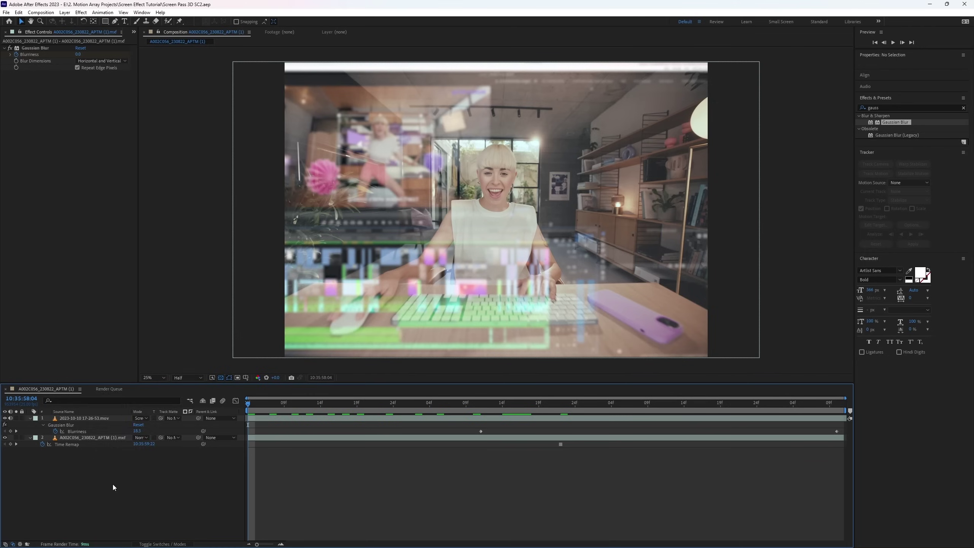
Add a new camera layer and make the screen recording and webcam layers 3D.
mouse_move(147, 390)
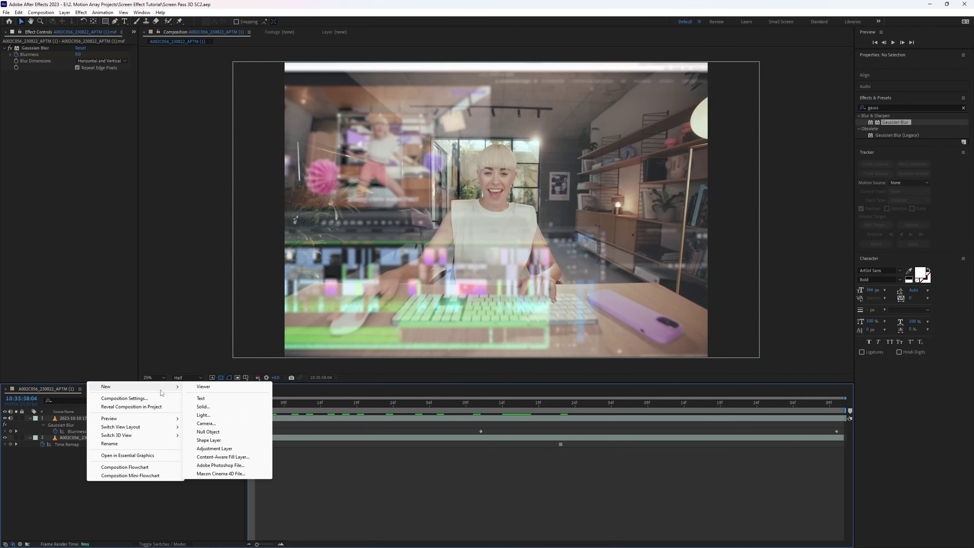
left_click(206, 423)
key("Return")
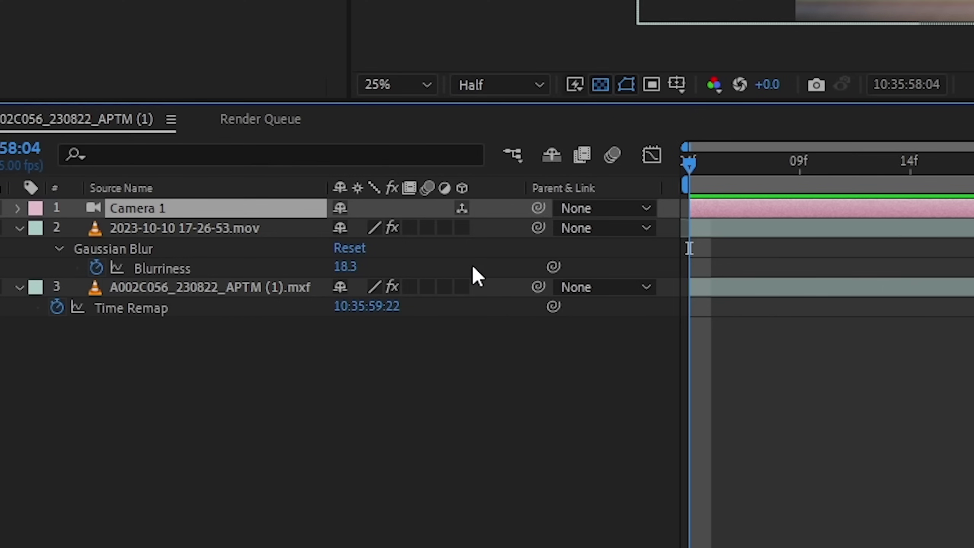
left_click(462, 228)
left_click(462, 324)
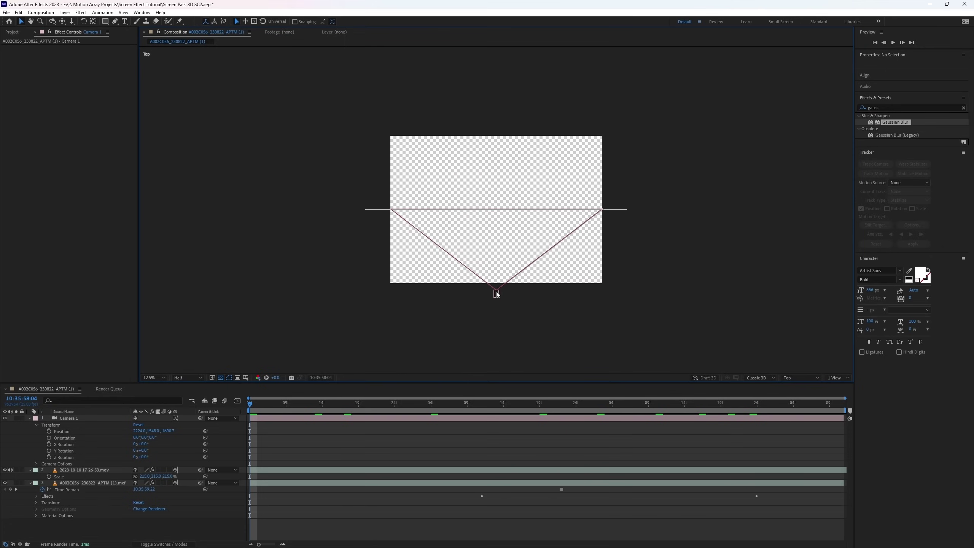
Pull Camera 1 back along Z in Top view until the layers fill its view.
left_click(495, 293)
mouse_move(493, 192)
left_mouse_down()
mouse_move(489, 174)
mouse_move(493, 206)
left_mouse_up()
key("F12")
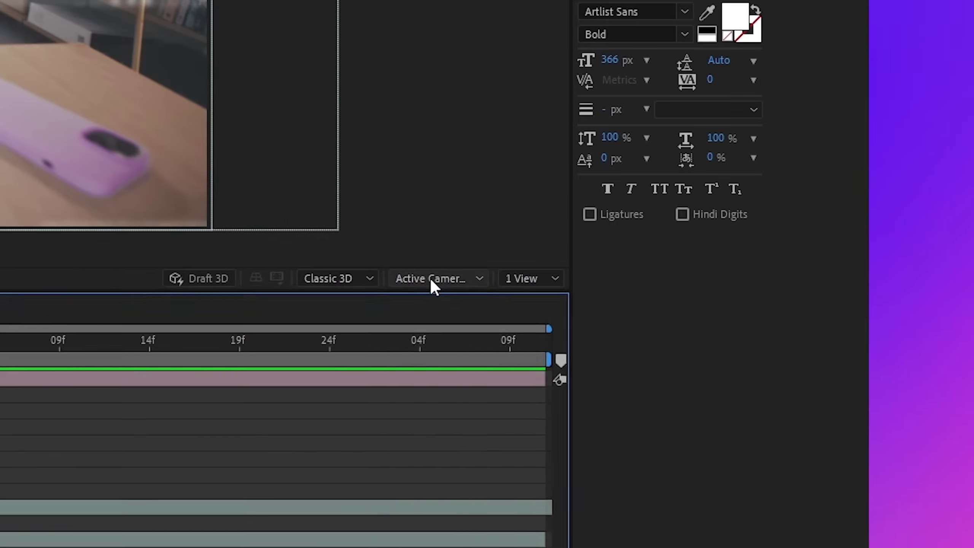
left_click(741, 362)
left_click(734, 433)
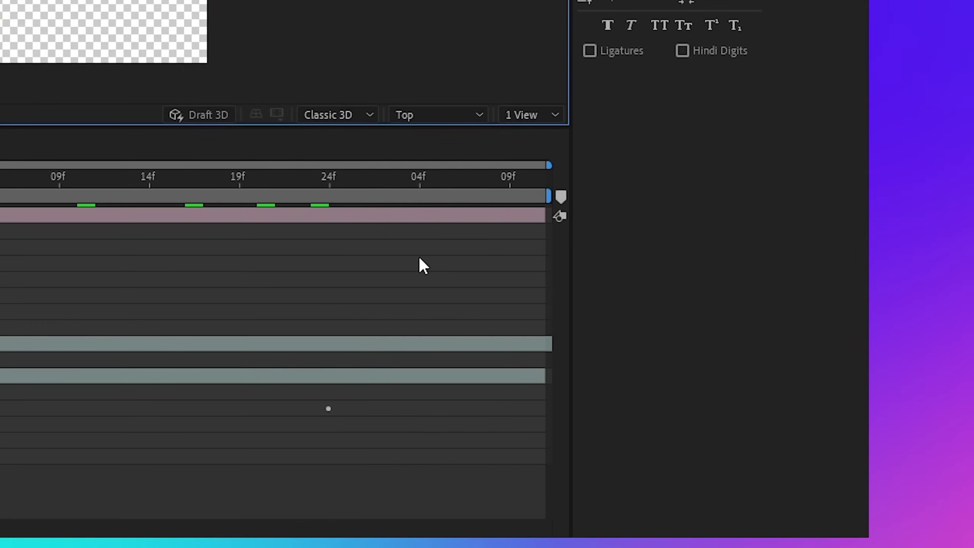
left_click_drag(494, 242, 490, 208)
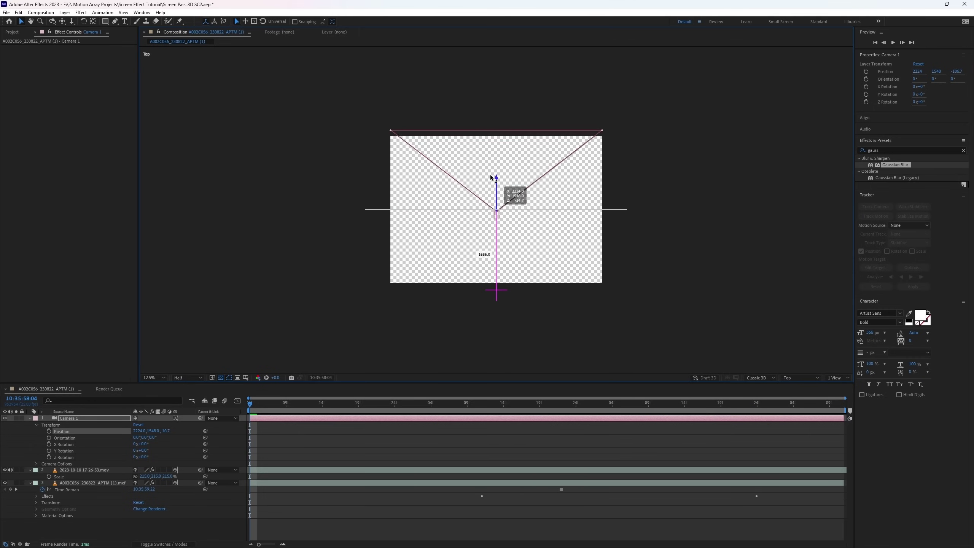
key("F12")
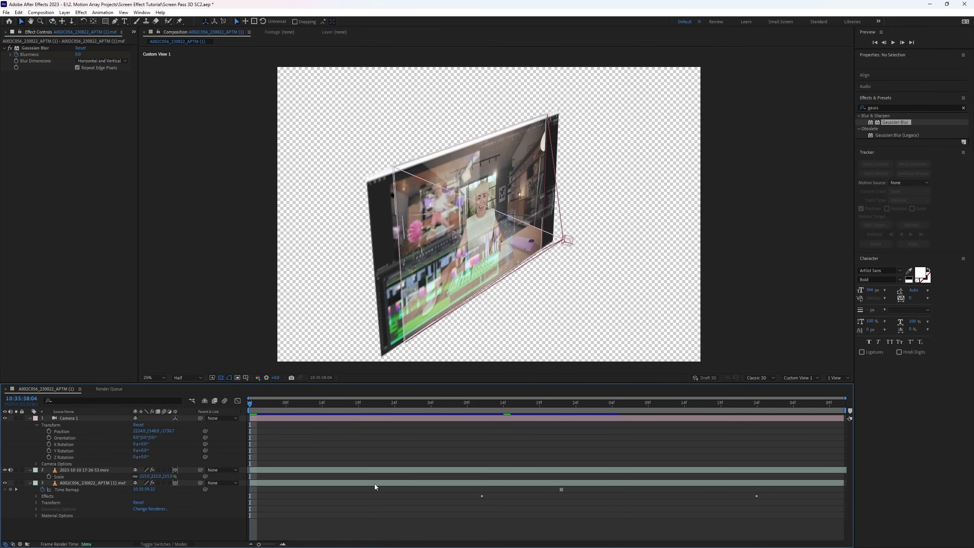
Separate the webcam and screen layers in depth and pull the camera back to frame both.
left_click(374, 484)
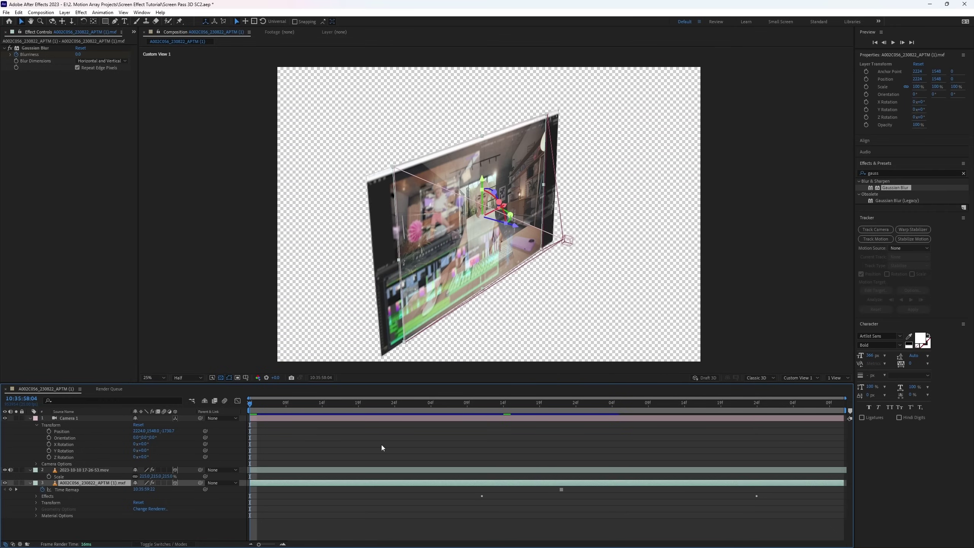
left_click_drag(516, 230, 413, 219)
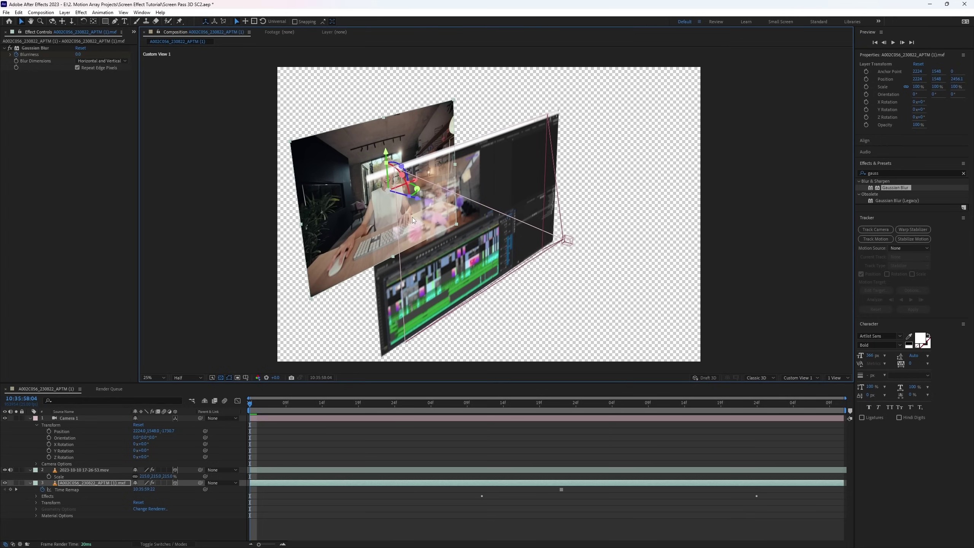
left_click(387, 311)
left_click_drag(518, 227, 525, 235)
left_click_drag(482, 313, 537, 311)
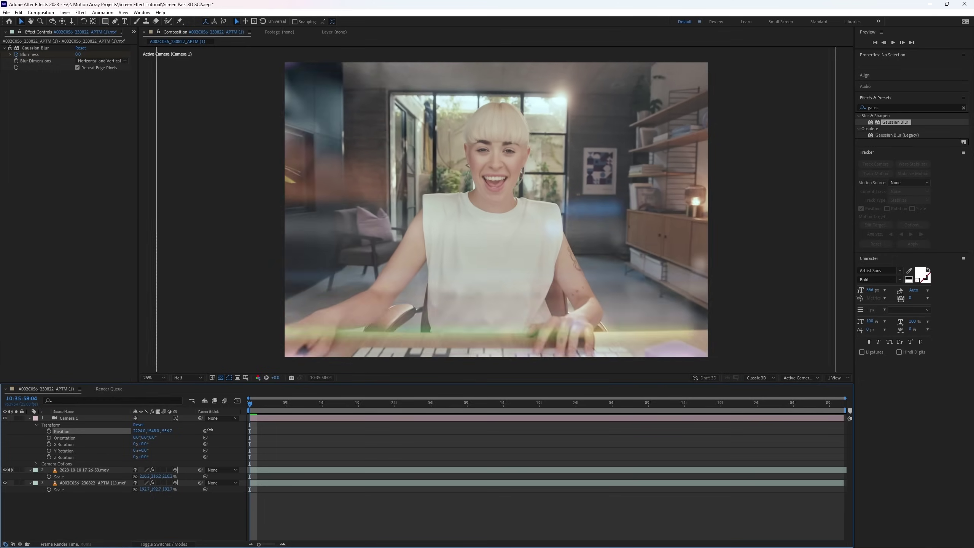
left_click_drag(210, 429, 178, 424)
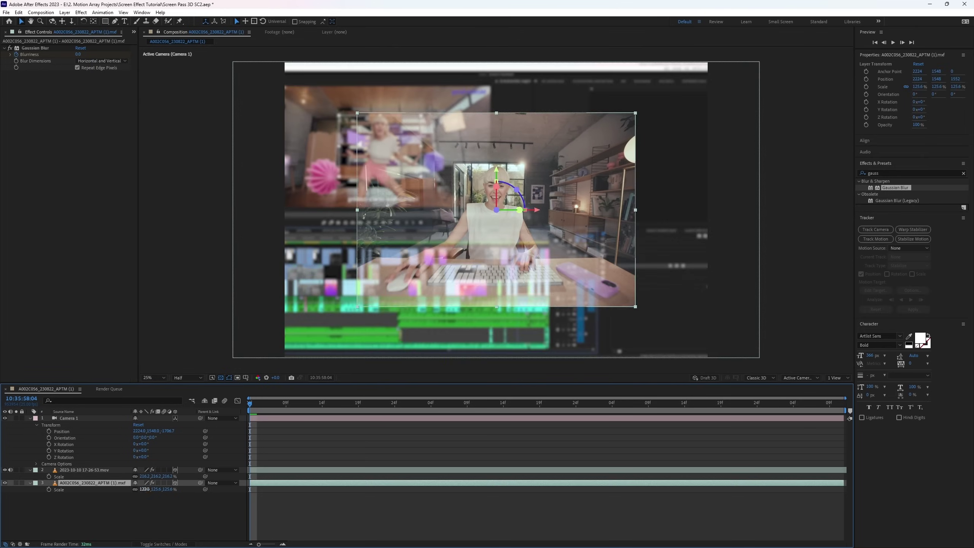
Scale the webcam layer to 188.9%, the screen layer to about 233%, and raise the screen layer.
left_click_drag(145, 489, 375, 468)
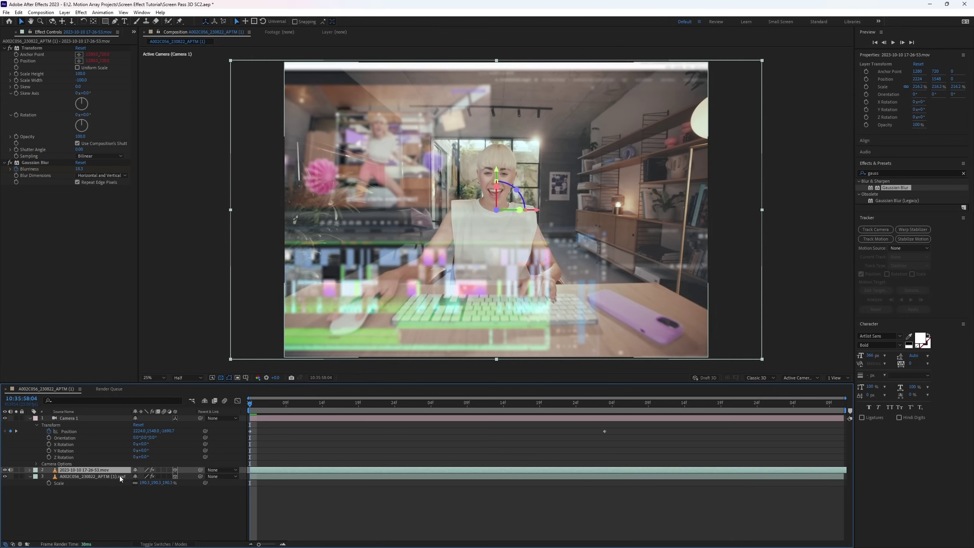
left_click_drag(50, 476, 194, 463)
left_click_drag(524, 309, 522, 299)
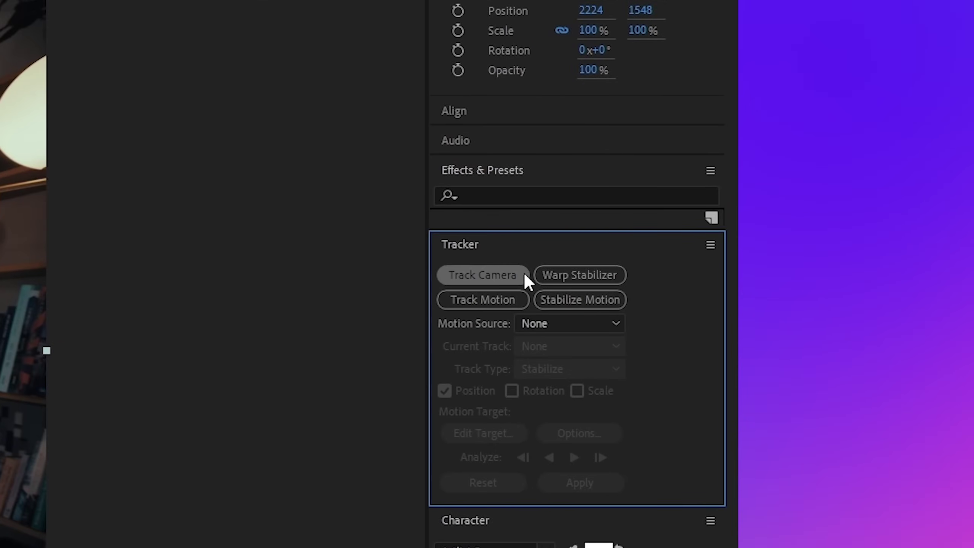
Track the webcam footage, create the tracker camera, and position the screen layer in X/Y and Z.
left_click(524, 276)
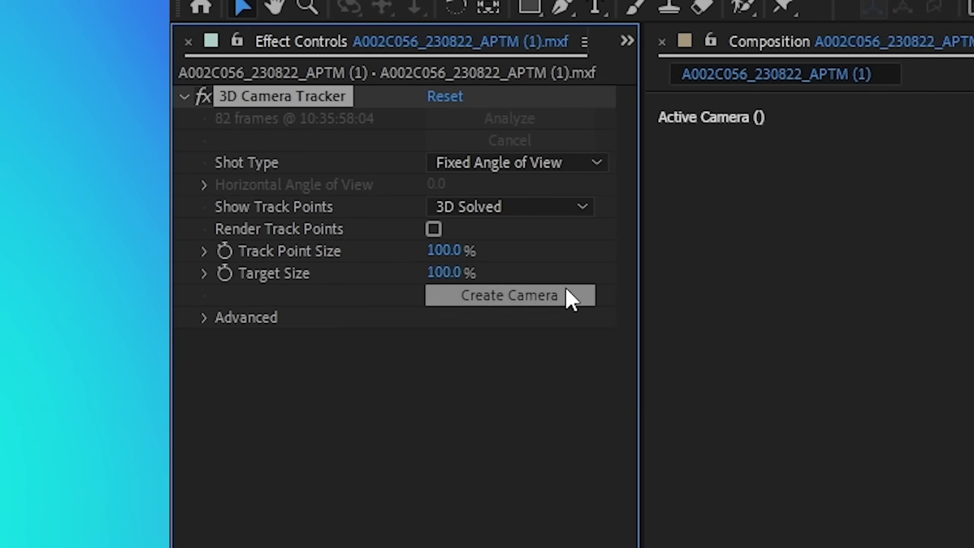
left_click(571, 297)
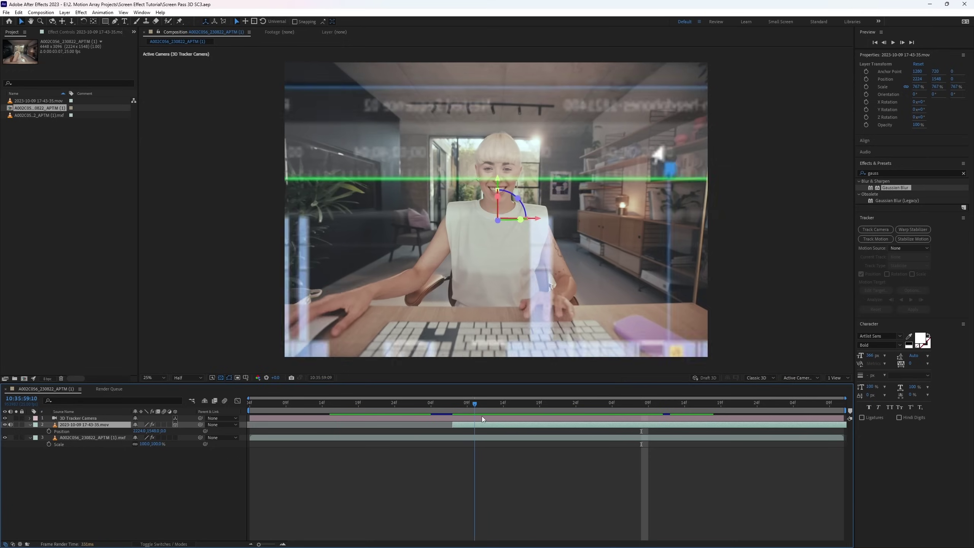
left_click_drag(507, 224, 462, 229)
left_click_drag(490, 193, 491, 200)
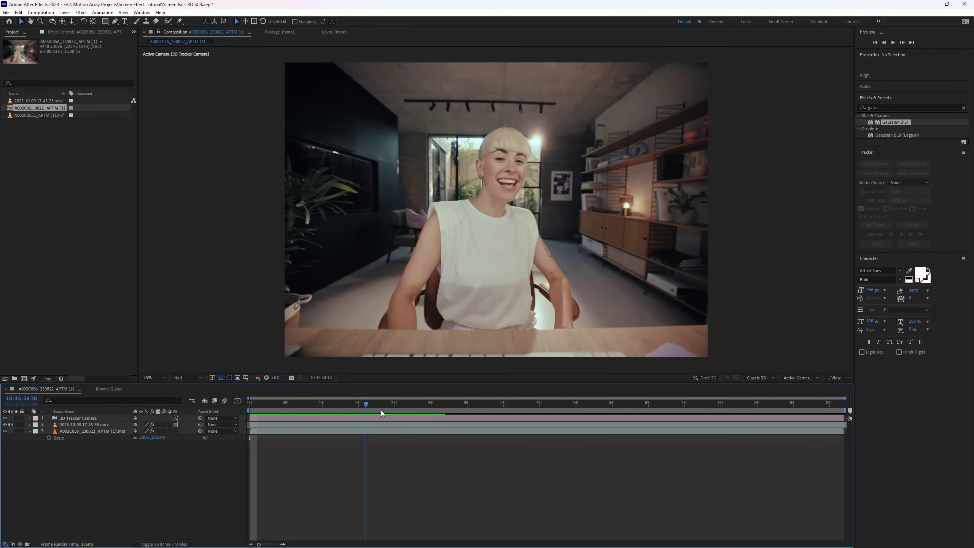
mouse_move(444, 409)
left_mouse_down()
mouse_move(537, 413)
mouse_move(417, 428)
mouse_move(576, 422)
mouse_move(426, 424)
mouse_move(445, 424)
left_mouse_up()
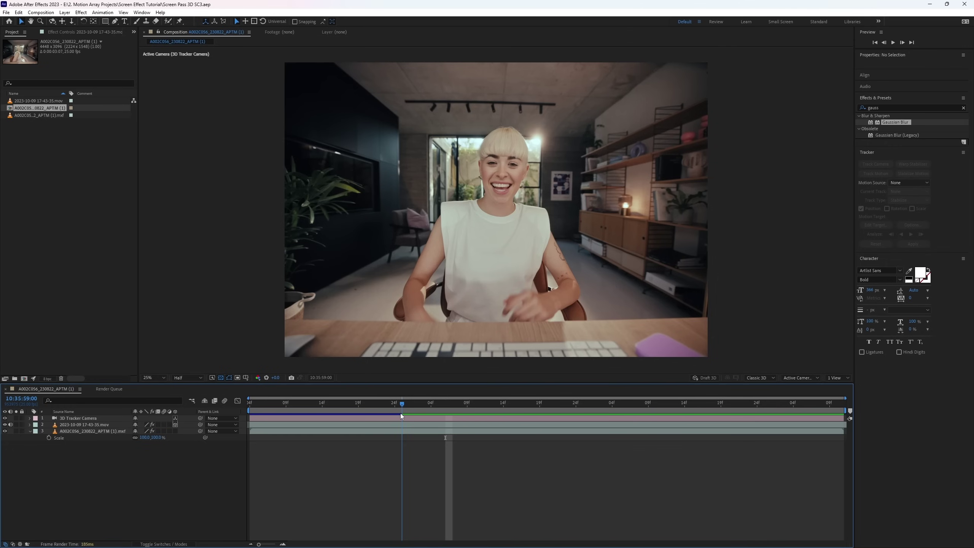
Preview the frames where the screen overlay fades in.
left_click_drag(400, 415, 452, 417)
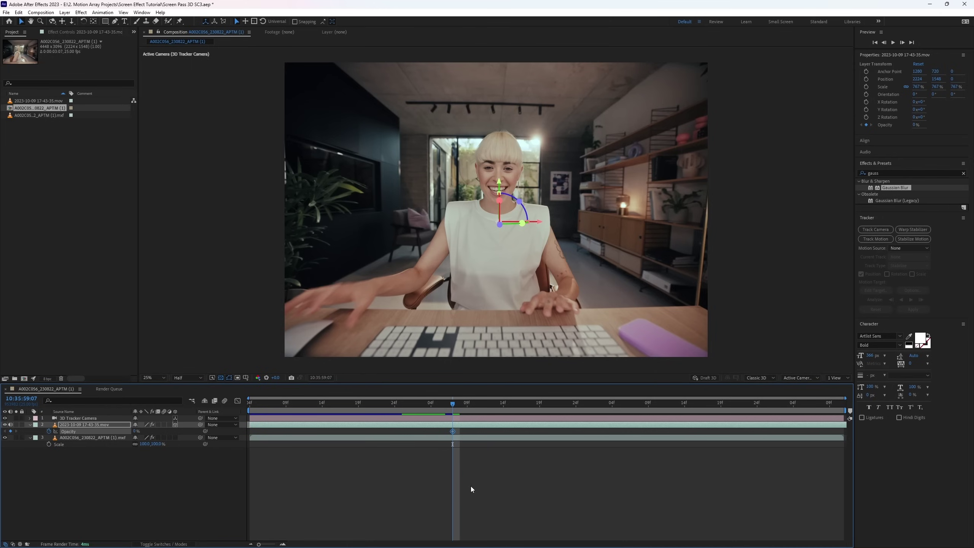
key("space")
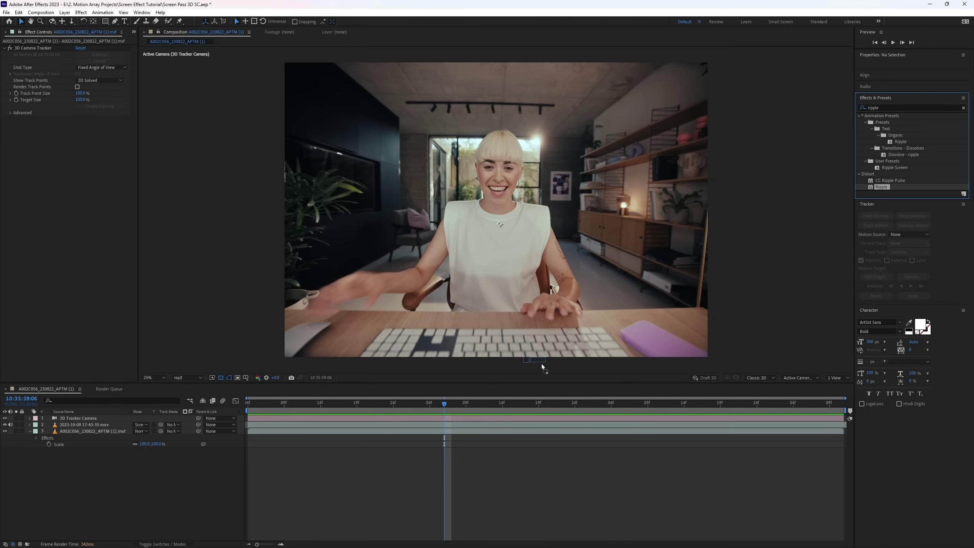
Apply the Distort > Ripple effect to the screen-recording layer (layer 2).
left_click_drag(458, 419, 458, 426)
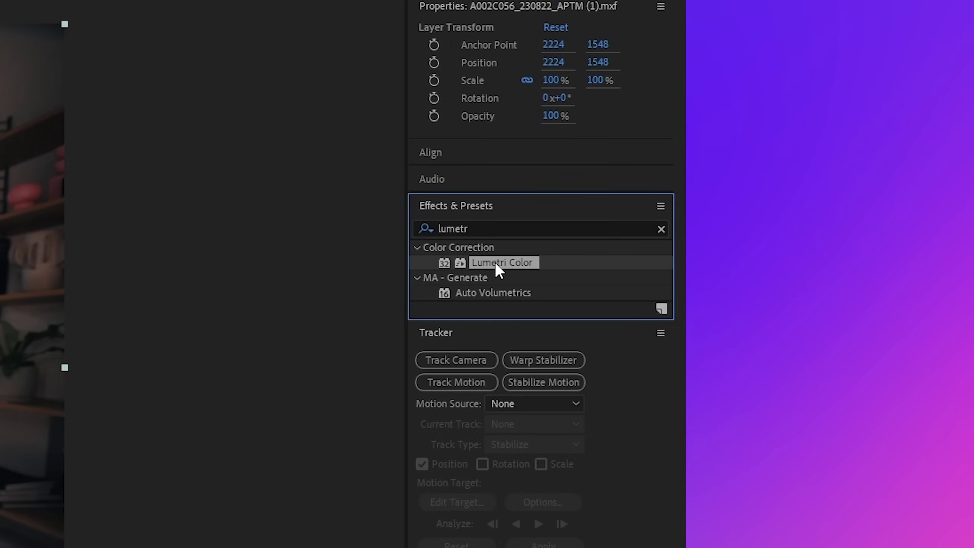
Give the webcam layer Lumetri Color at -1.8 exposure, and add CC Lens to layer 2.
left_click_drag(495, 262, 446, 340)
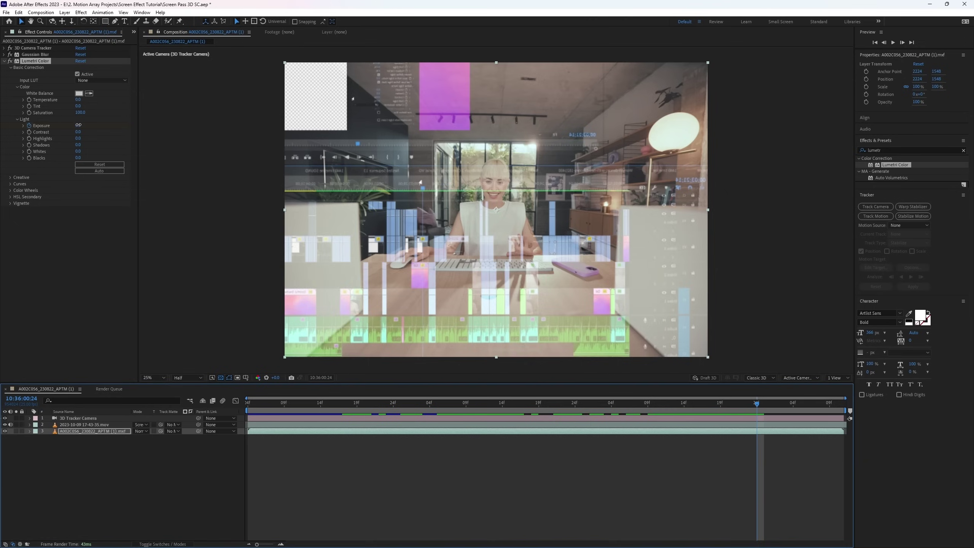
left_click_drag(601, 298, 430, 337)
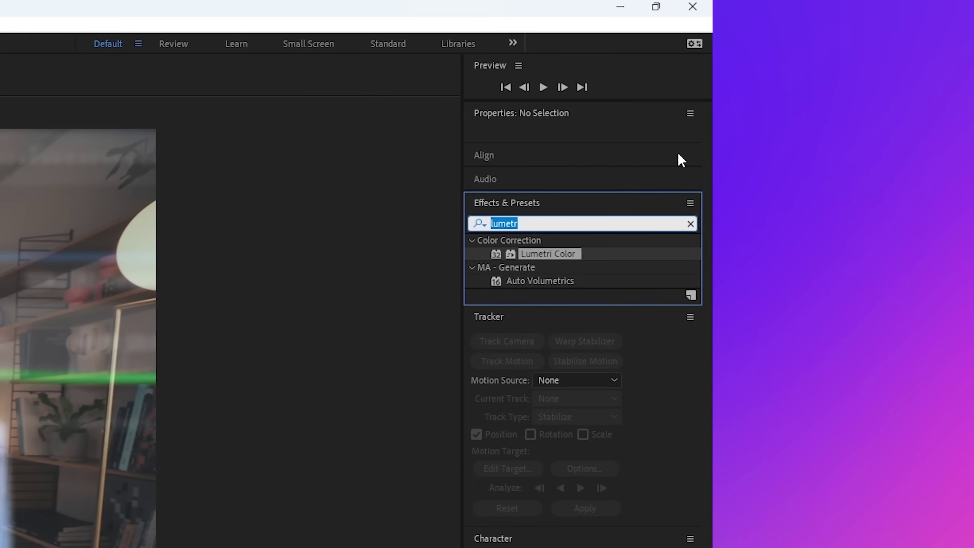
type("cc lens")
left_click_drag(536, 254, 472, 422)
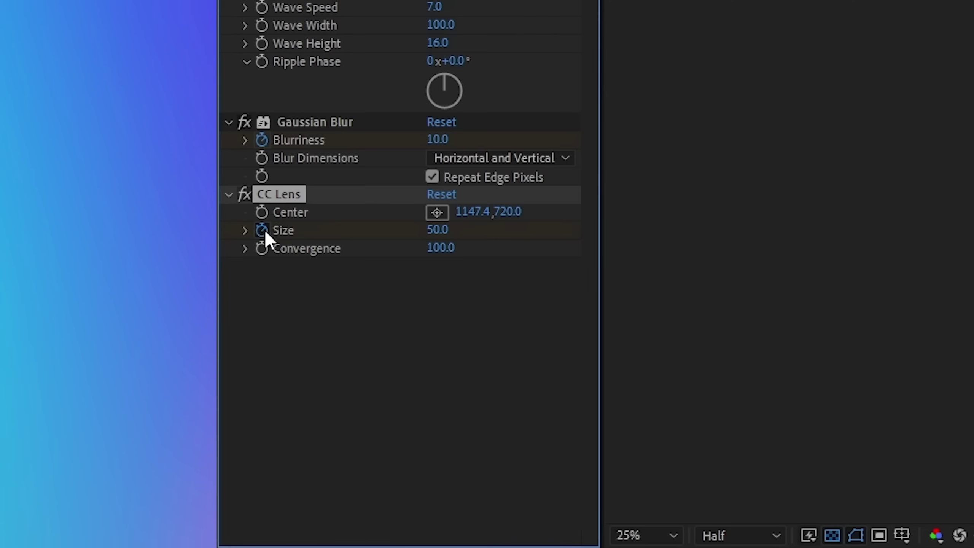
Set the CC Lens Size to 35, then raise it to 135.
left_click(437, 229)
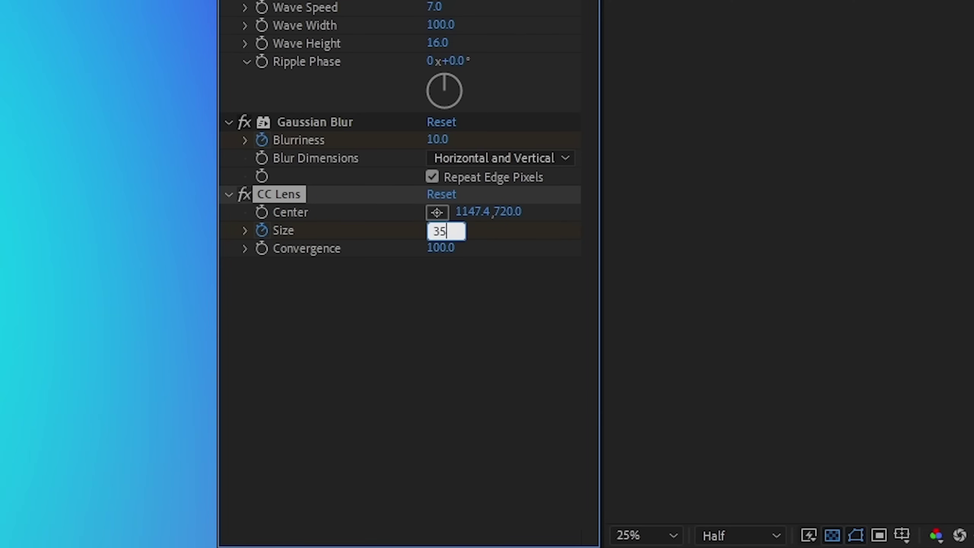
key("Return")
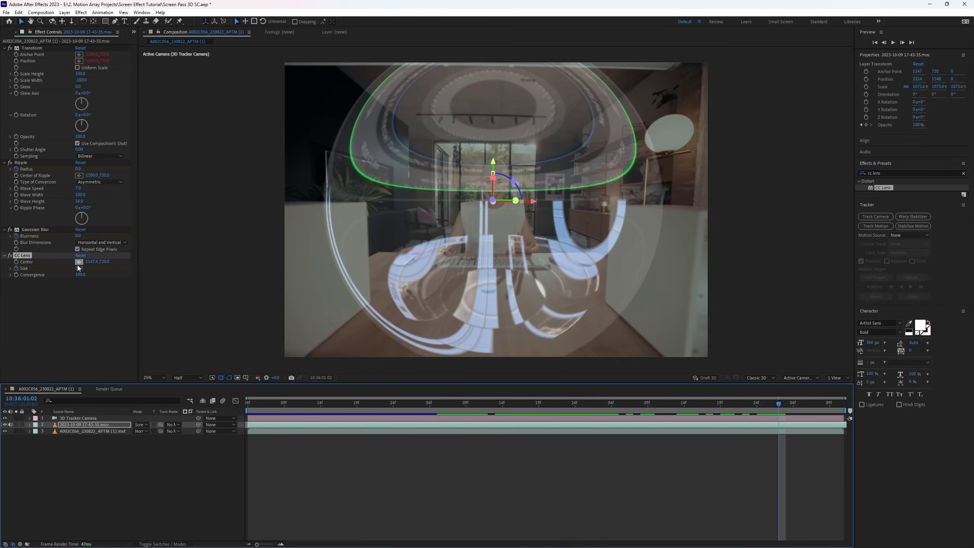
left_click_drag(77, 267, 116, 268)
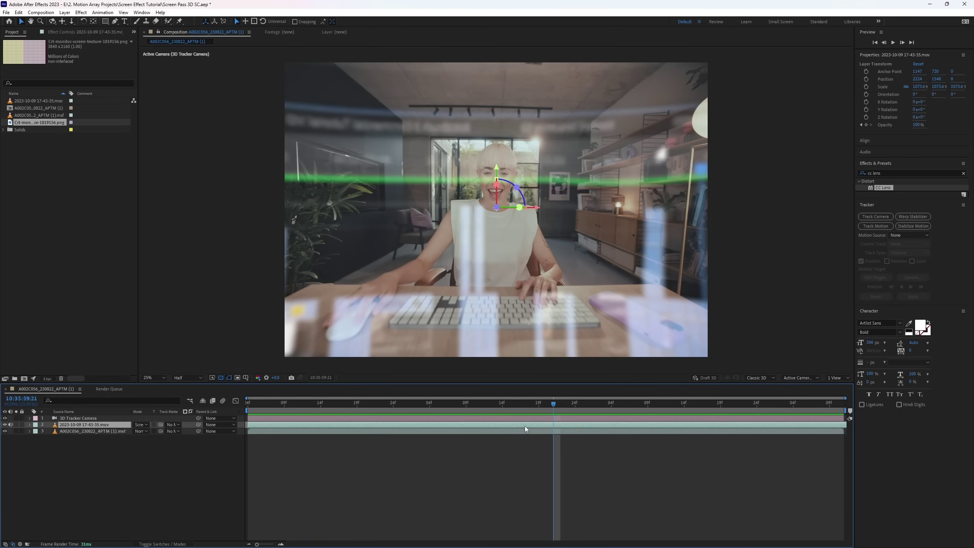
right_click(525, 426)
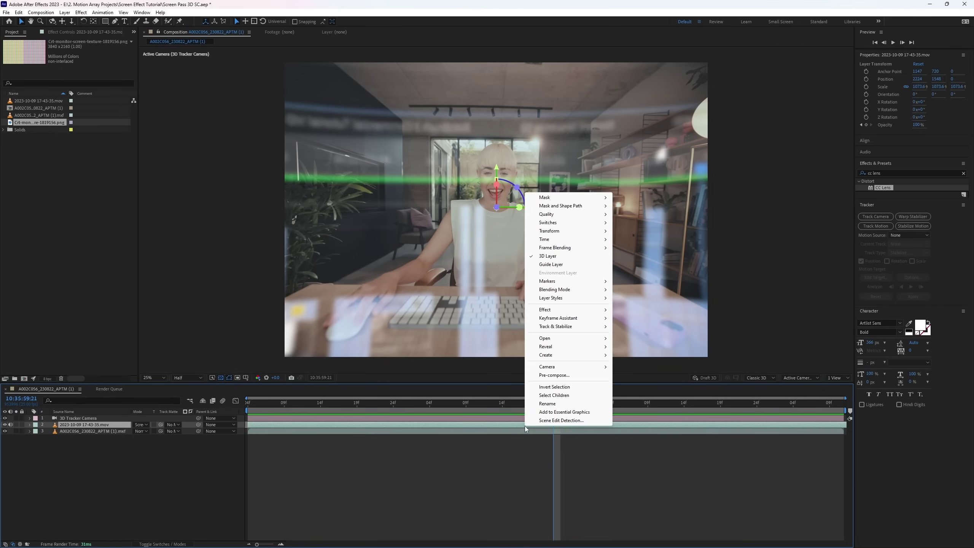
left_click(576, 375)
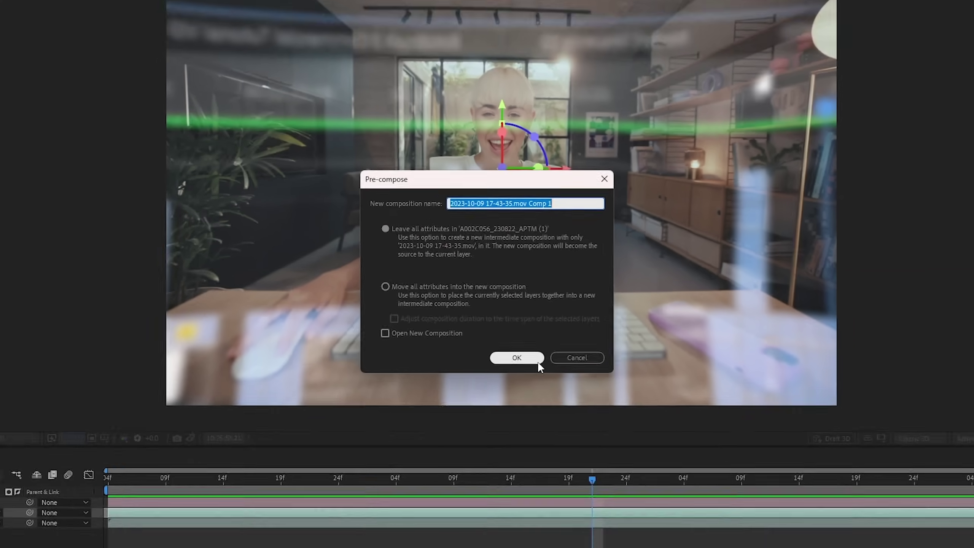
left_click(527, 387)
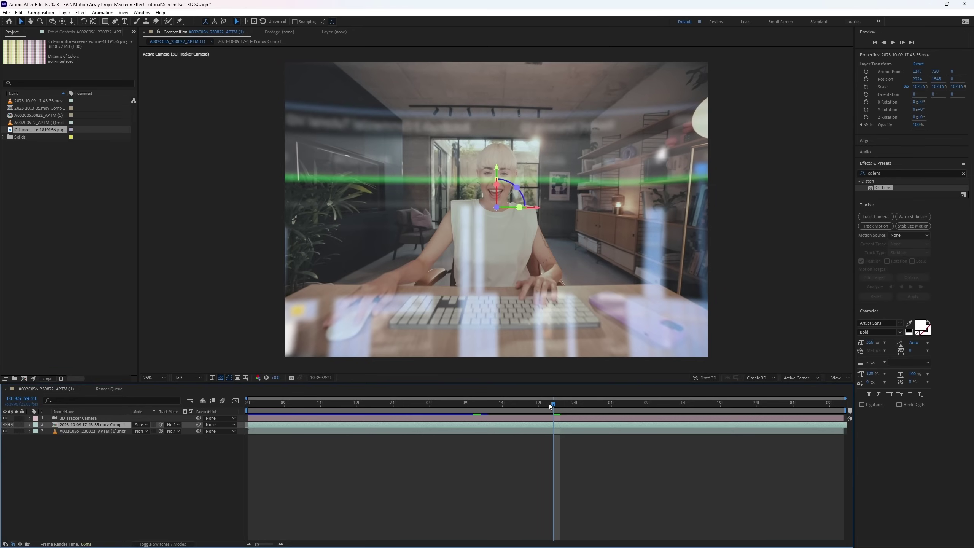
Inside the new pre-comp, scrub through the recording and add the CRT monitor PNG as a layer.
double_click(540, 426)
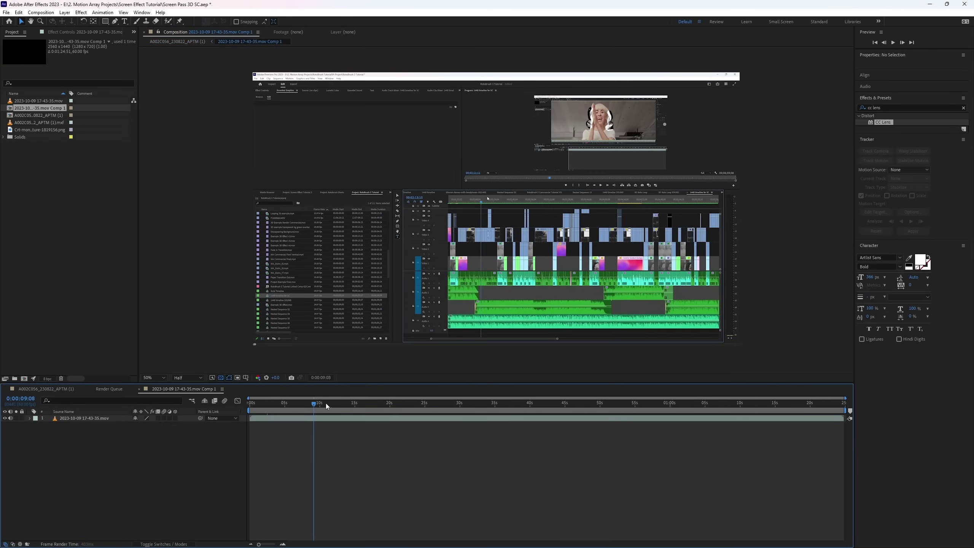
left_click_drag(310, 406, 622, 404)
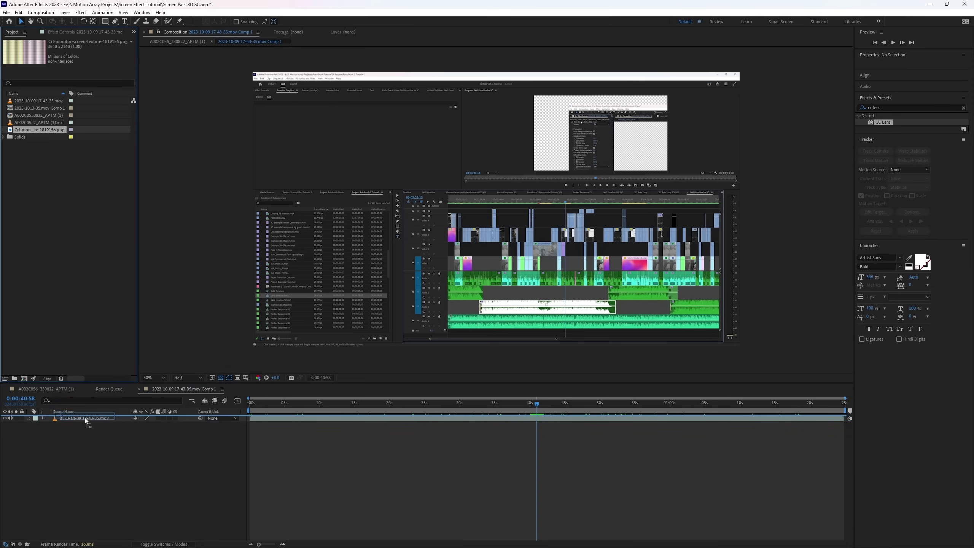
left_click_drag(86, 420, 87, 418)
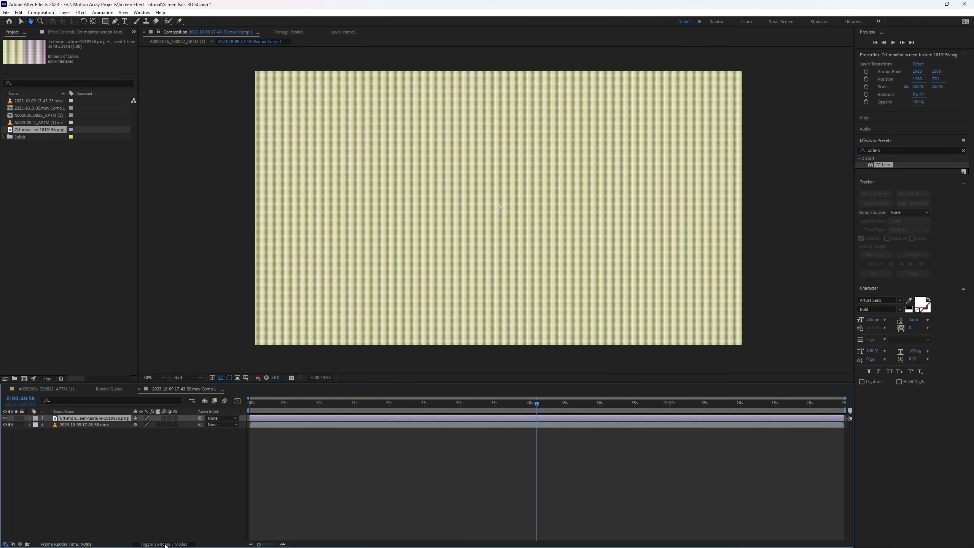
Set the CRT texture to Overlay mode, then play back the A002C056_230822_APTM (1) composition.
left_click(143, 418)
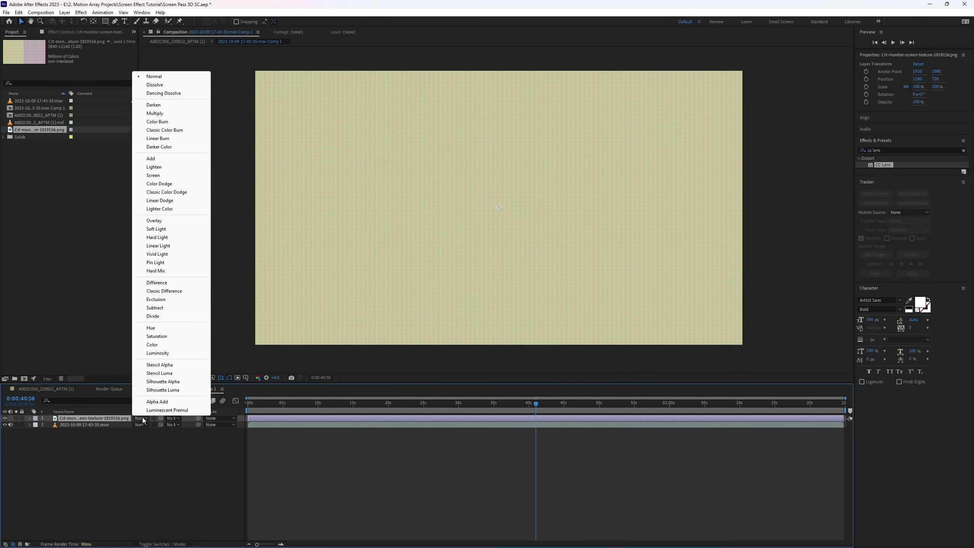
left_click(161, 219)
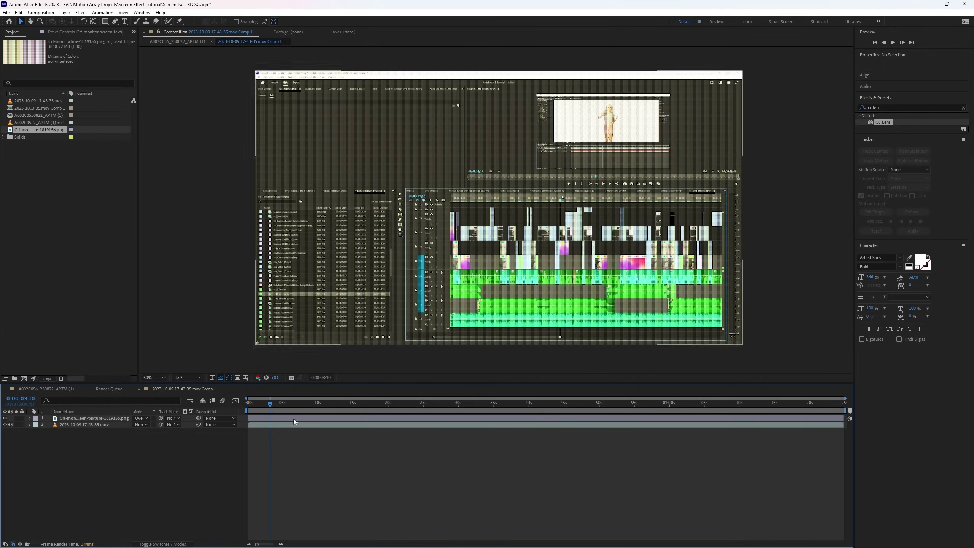
left_click(55, 391)
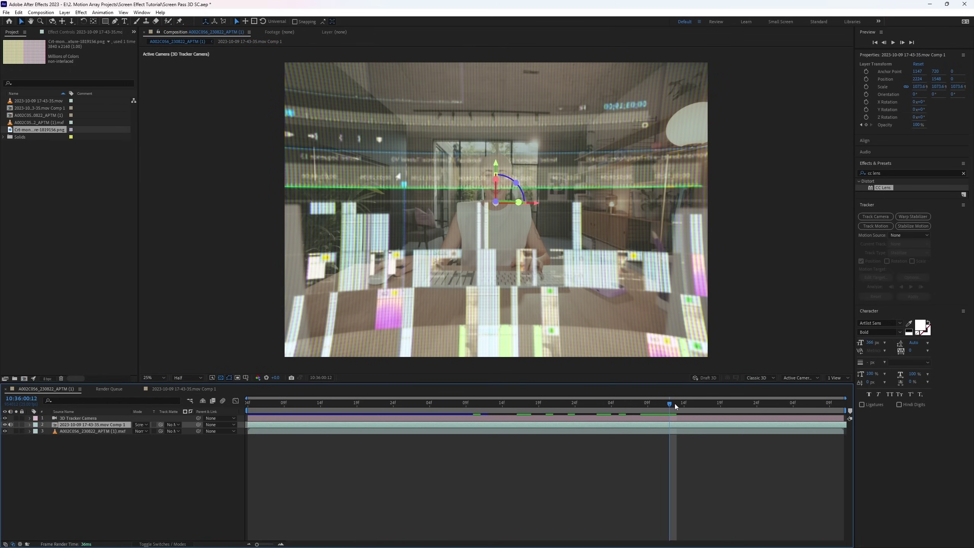
key("space")
left_click_drag(757, 401, 676, 399)
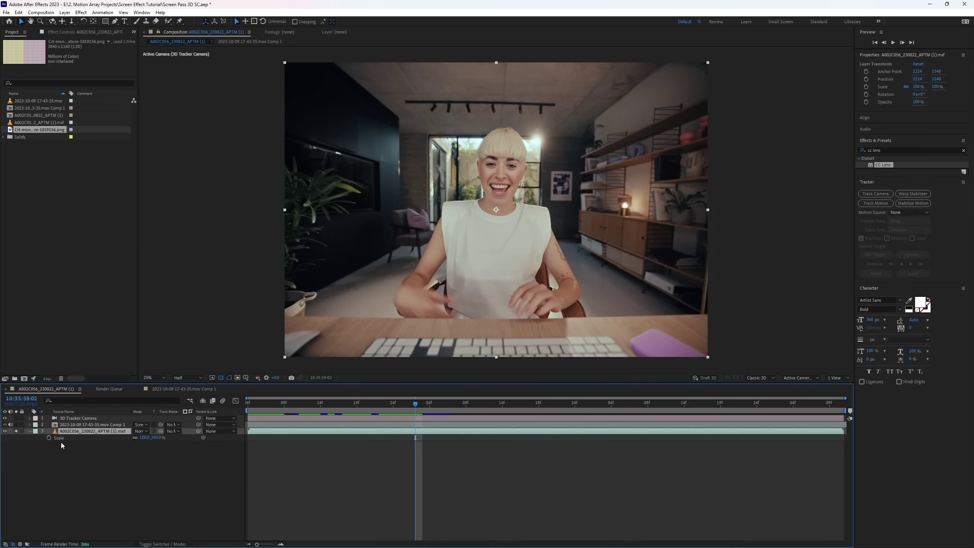
Keyframe the webcam layer's Scale from 100% to 130.2% later in the timeline.
left_click(48, 438)
left_click_drag(414, 407, 834, 412)
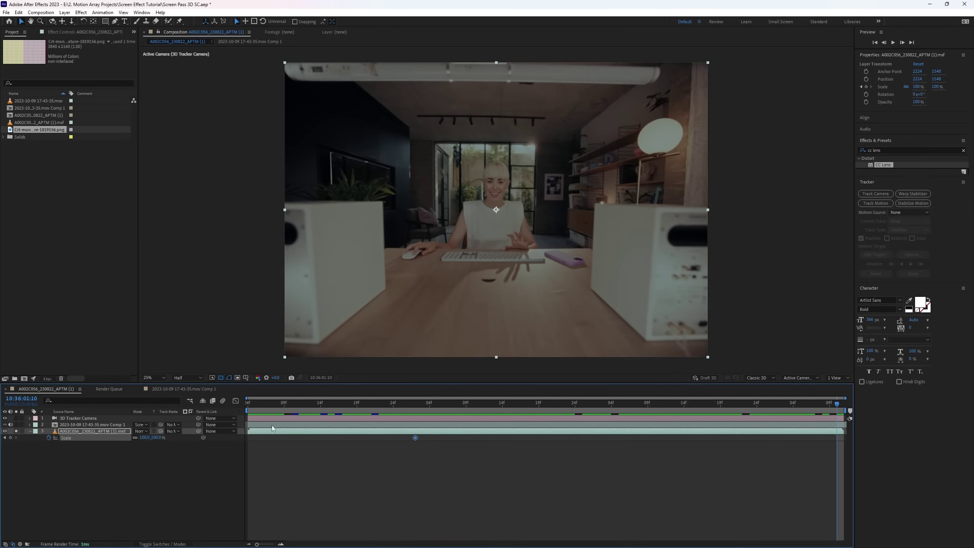
left_click_drag(145, 438, 467, 411)
left_click_drag(837, 402, 489, 412)
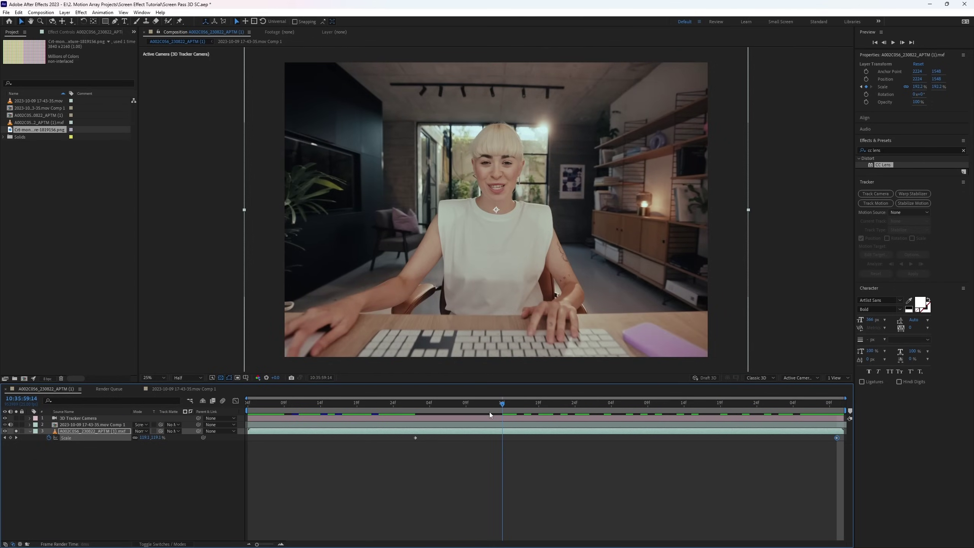